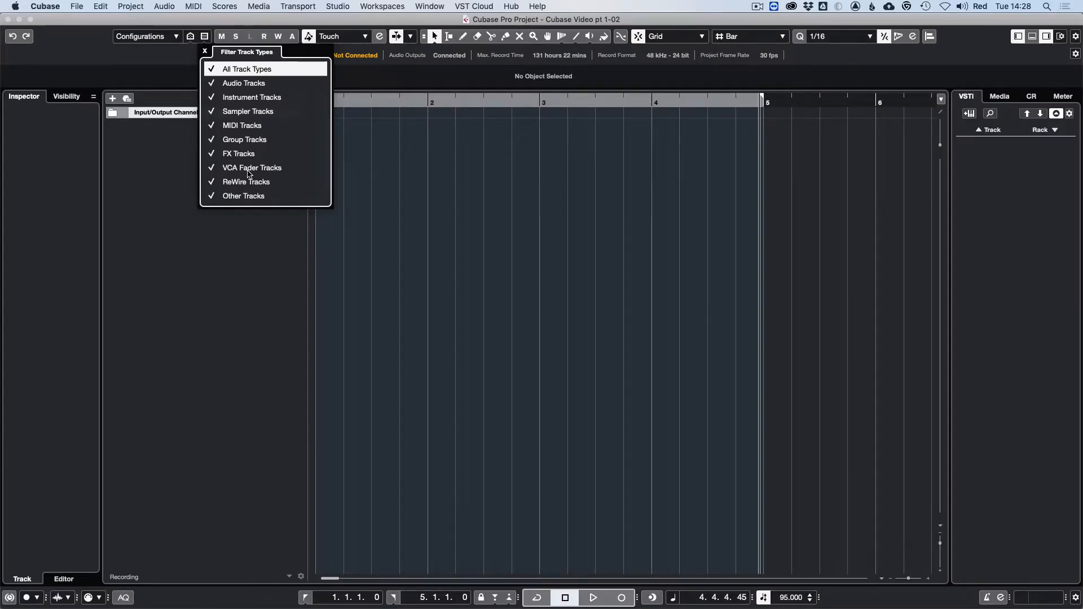
- Close the track type filter list and review the available automation modes, leaving Touch selected
click(159, 65)
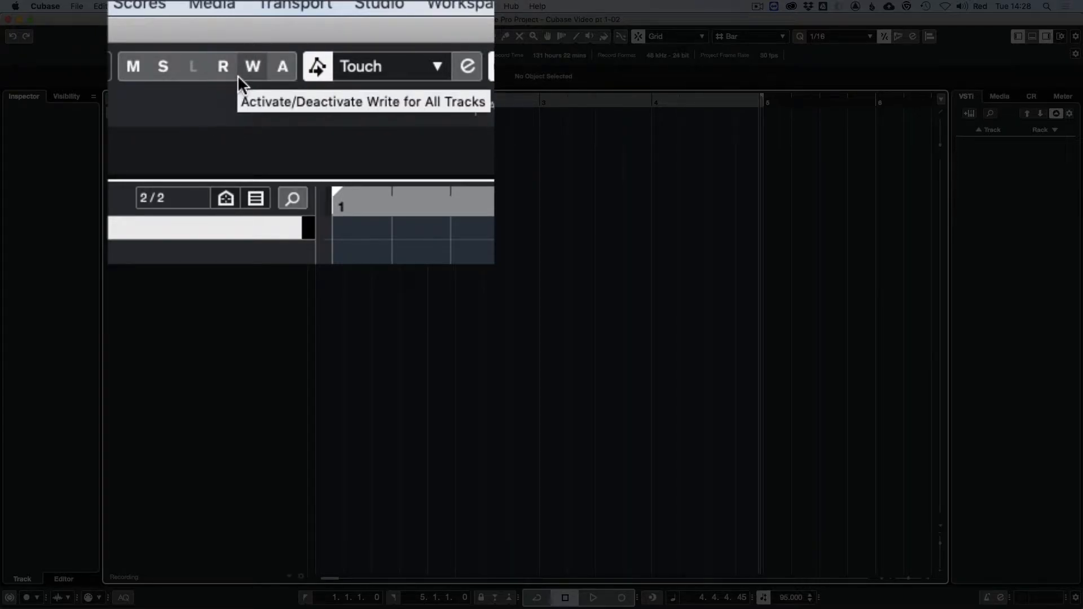
click(437, 66)
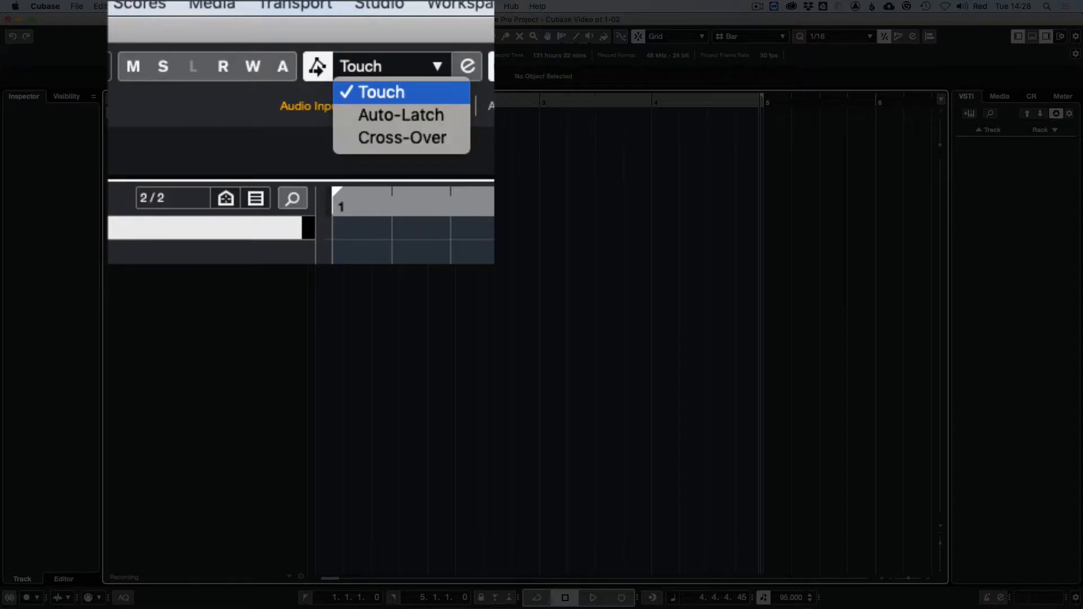
click(497, 53)
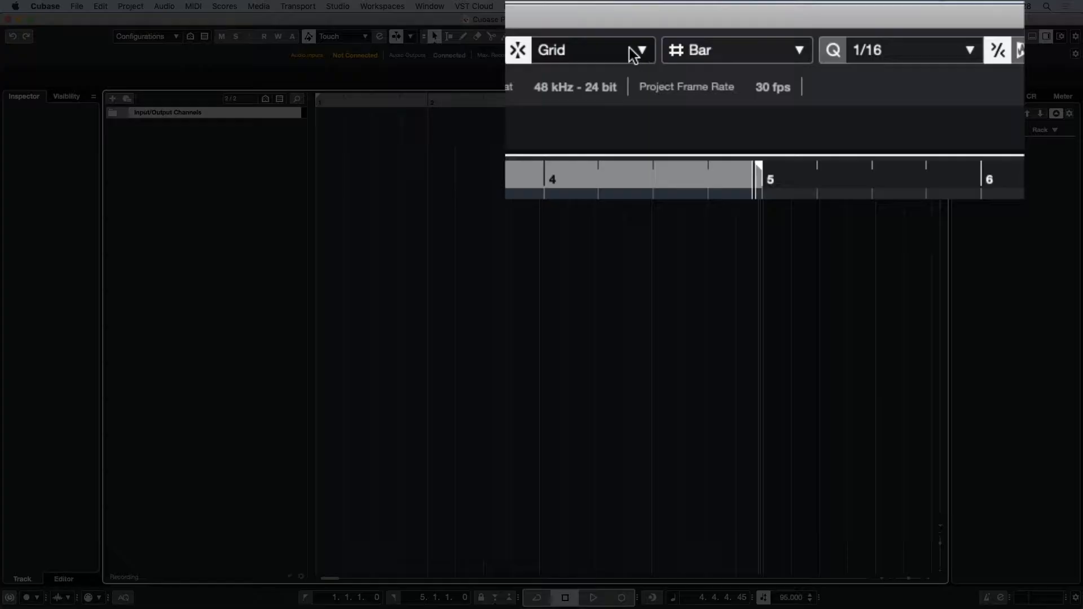
- Set the snap type to Grid Relative and look over the grid type options, keeping Bar
click(698, 36)
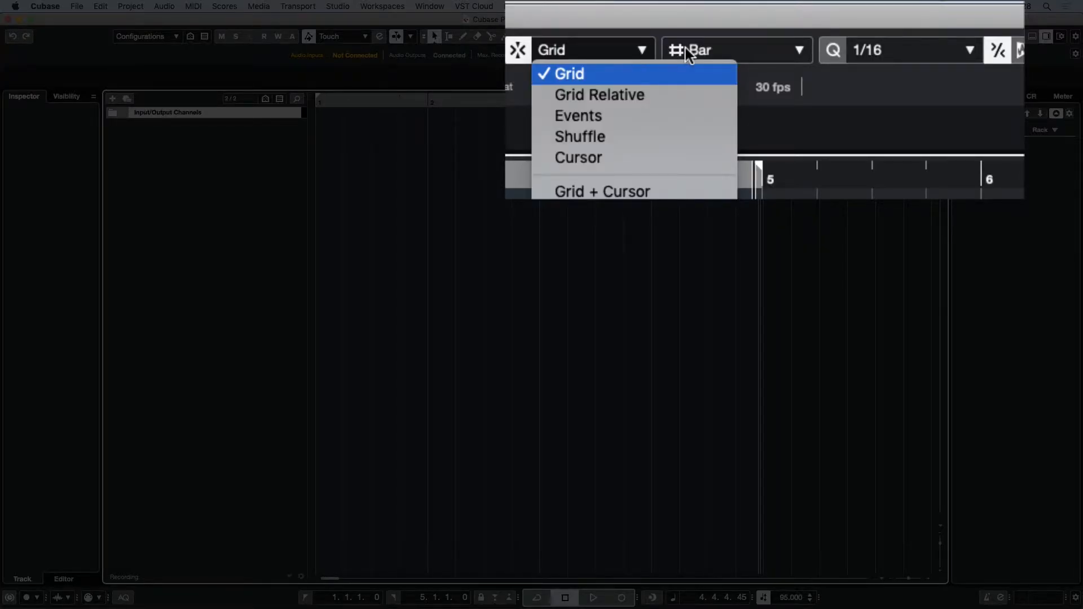
click(599, 96)
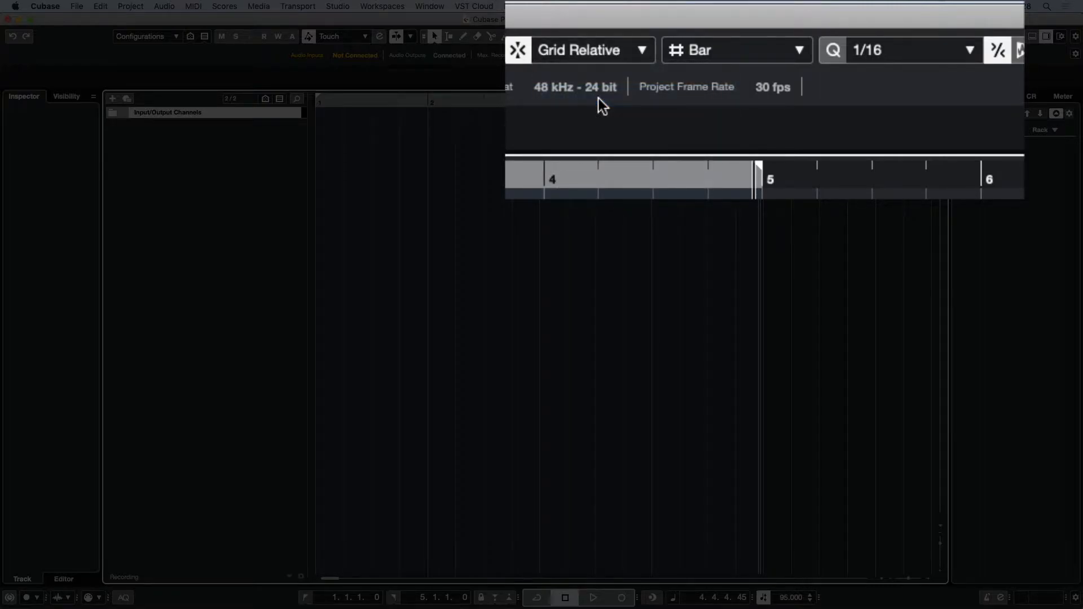
click(790, 55)
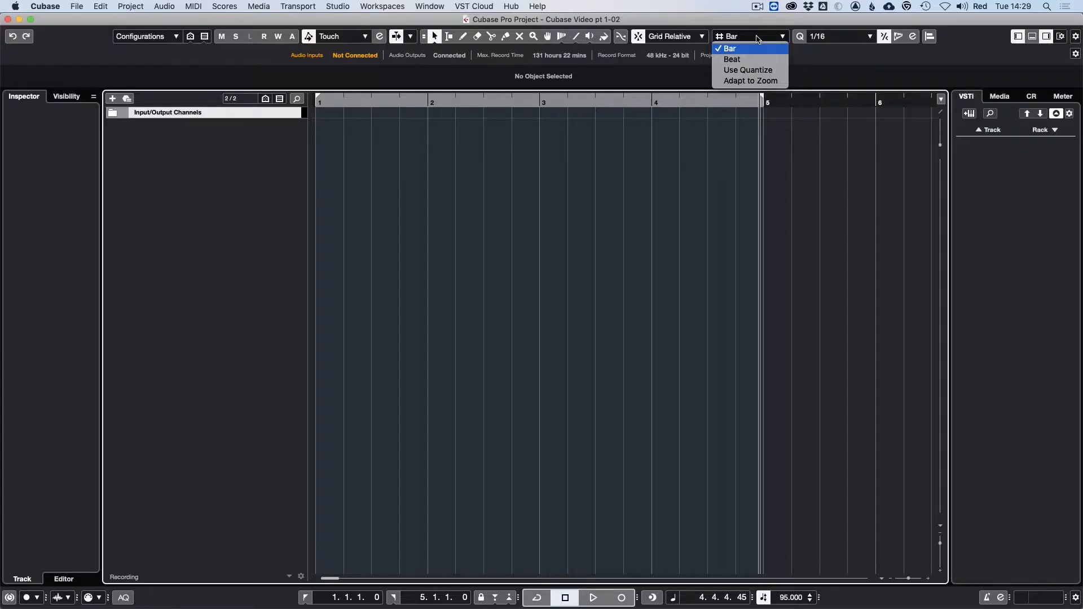
click(829, 62)
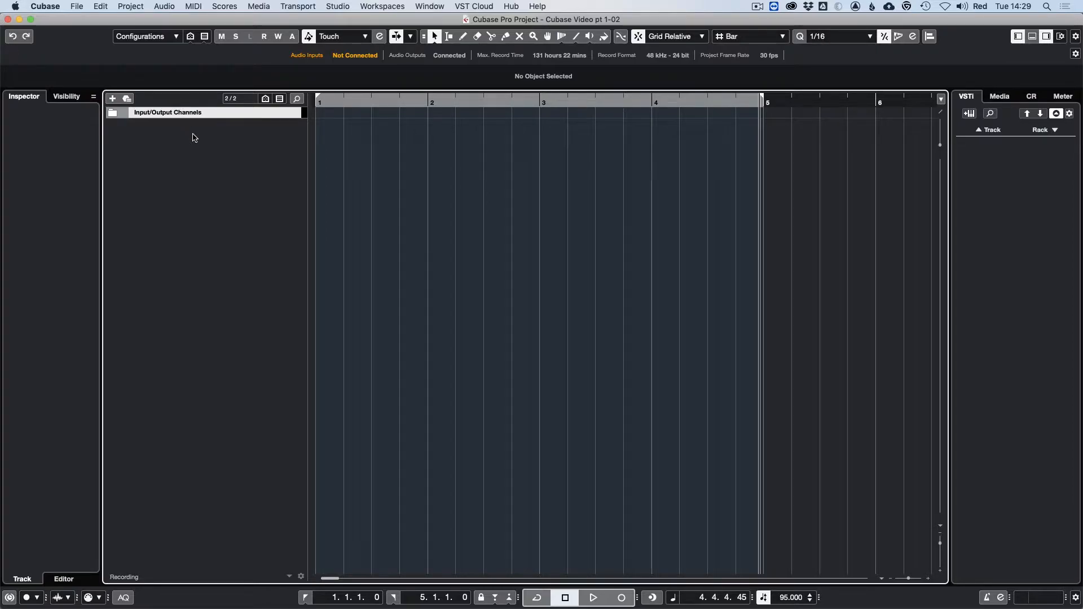
- Add one instrument track using Superior Drummer 3 routed to Stereo Out, and close the instrument's window
right_click(193, 138)
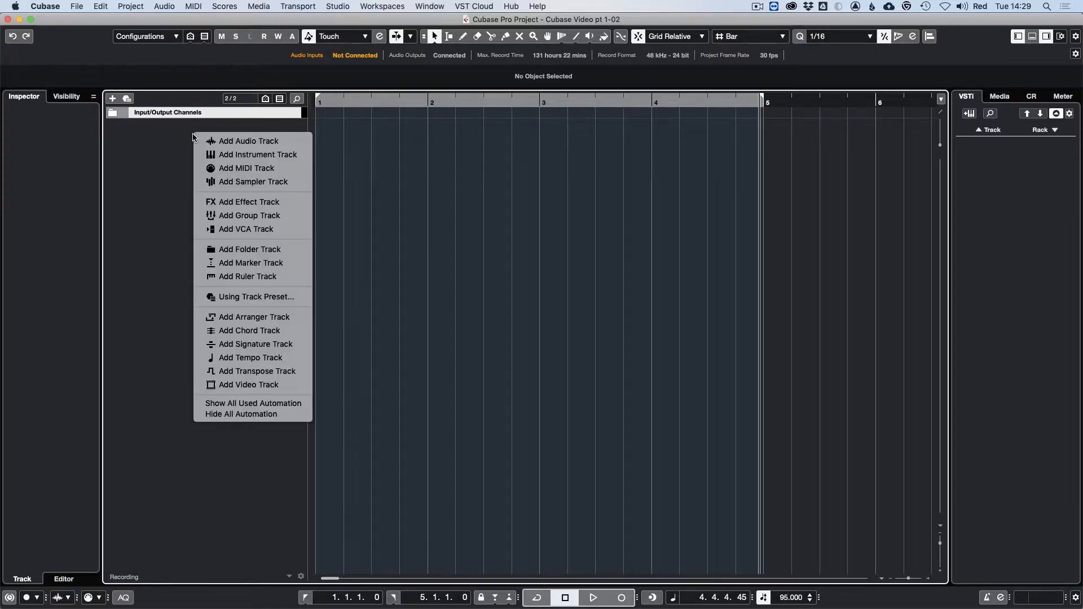
click(236, 155)
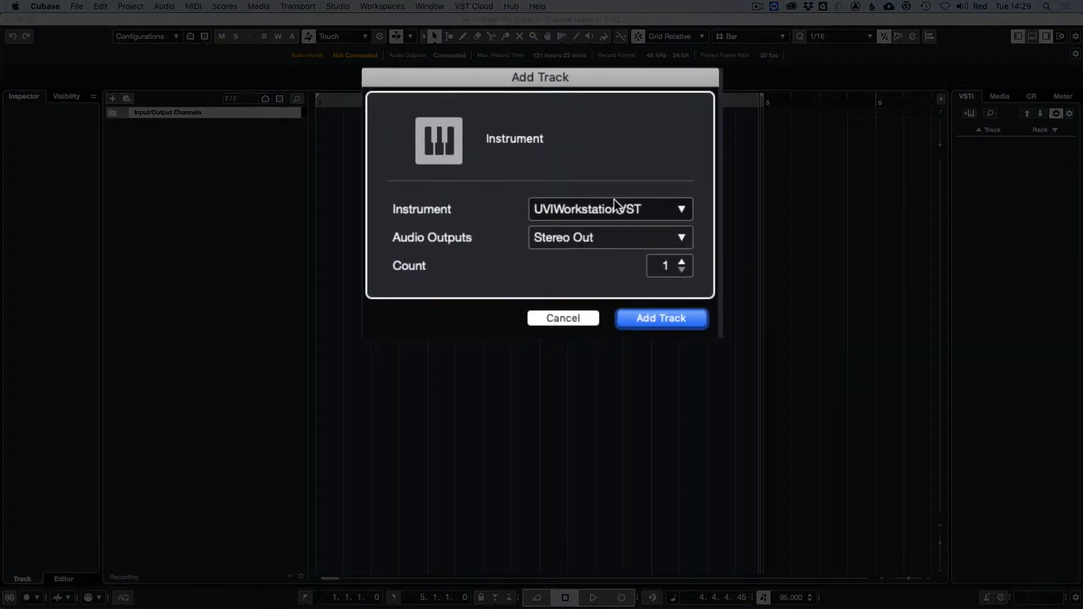
click(596, 210)
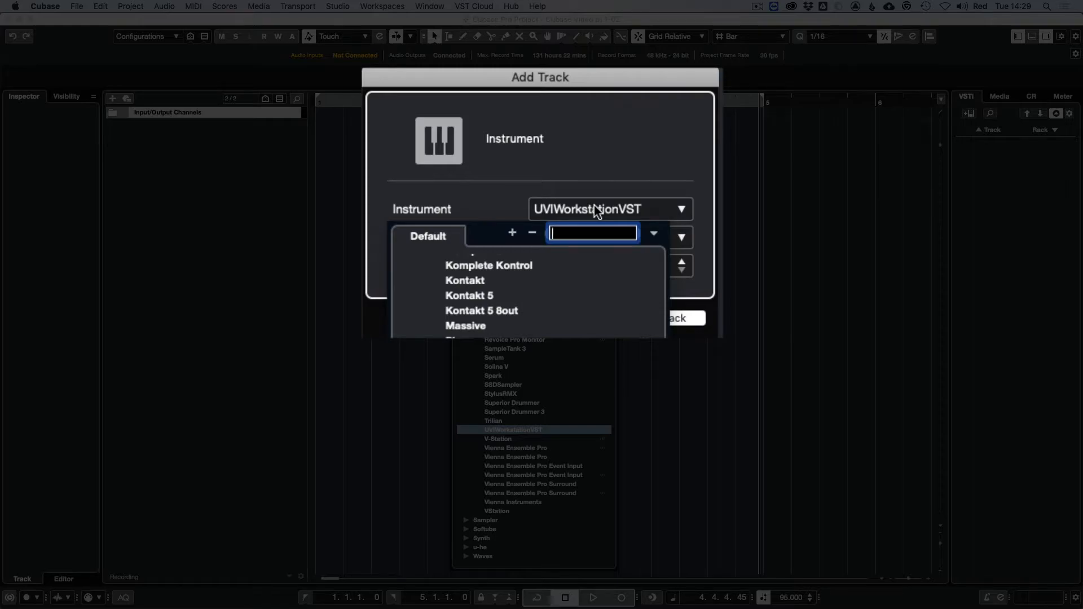
text(supeer)
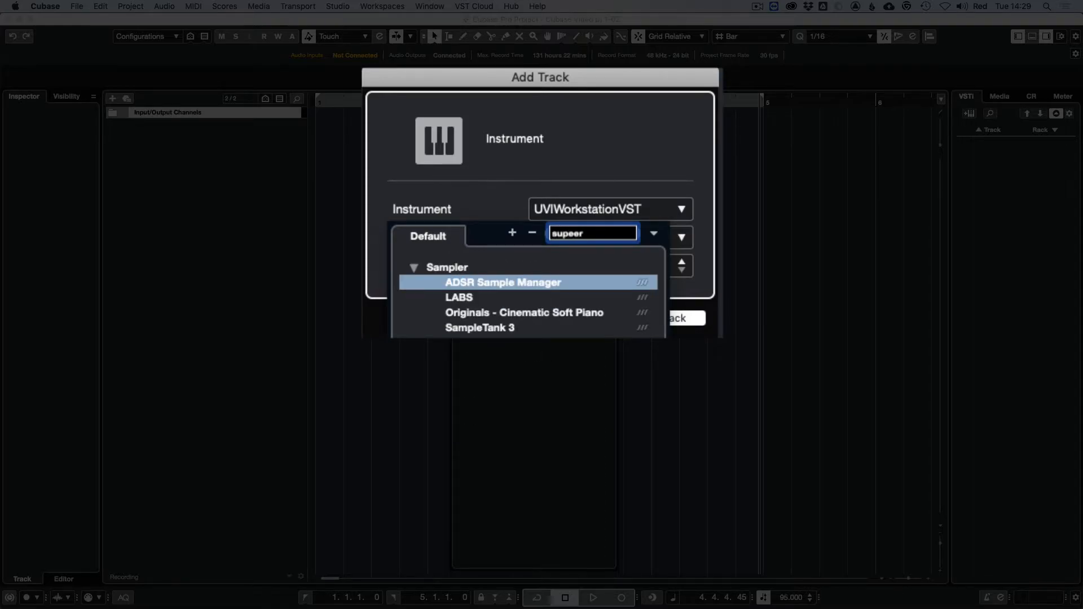
key(BackSpace)
key(BackSpace)
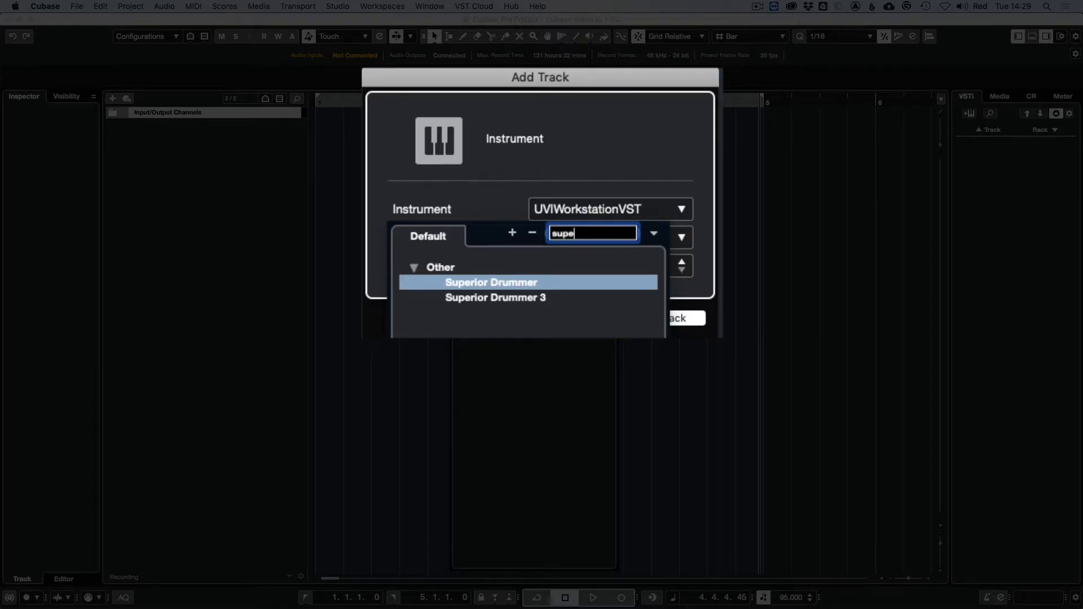
click(526, 298)
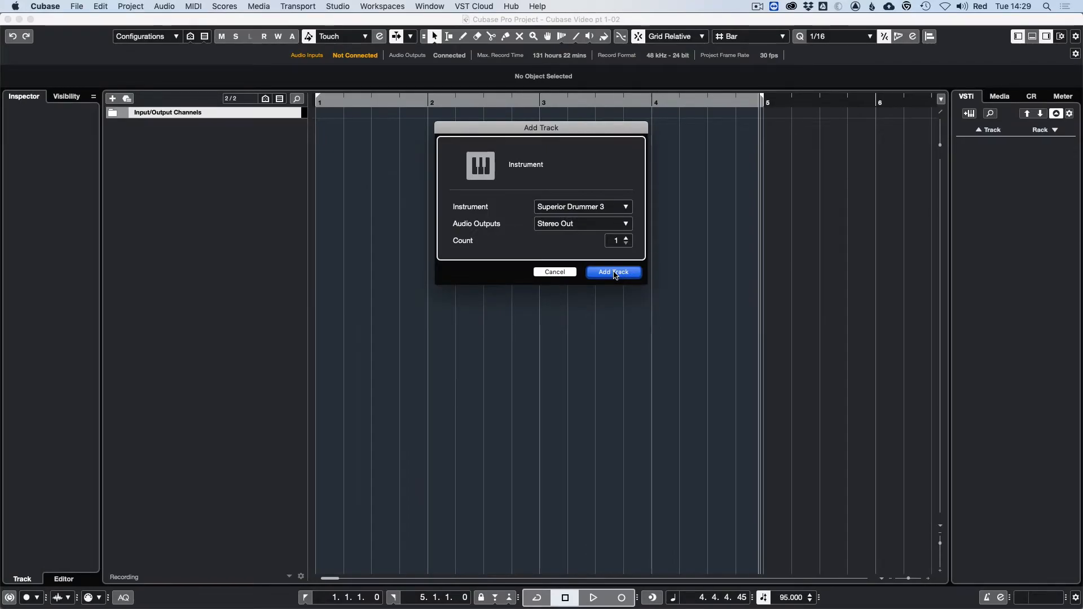
click(614, 272)
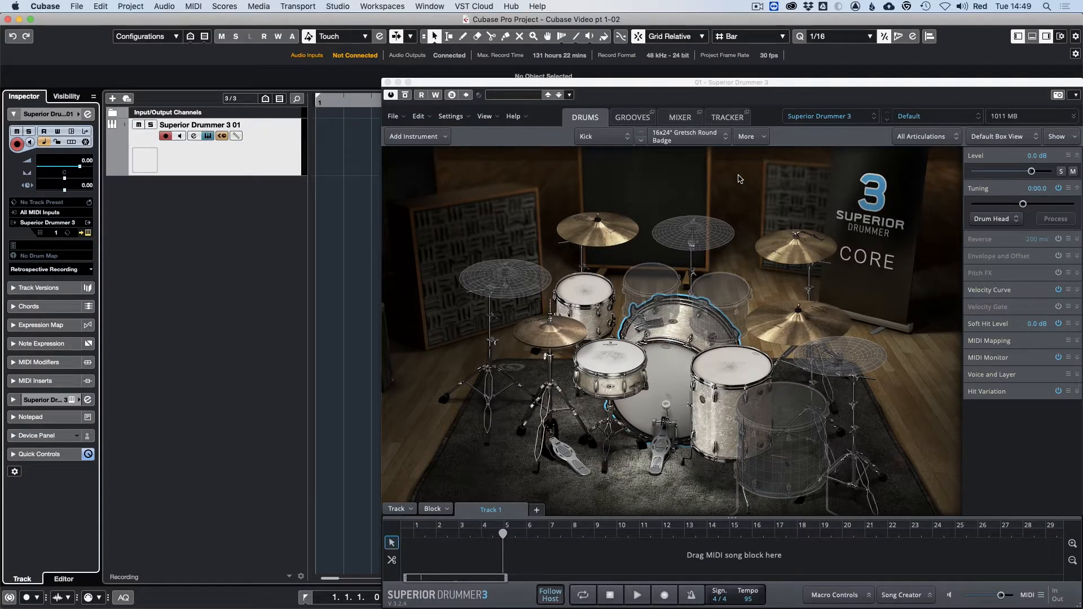
click(387, 83)
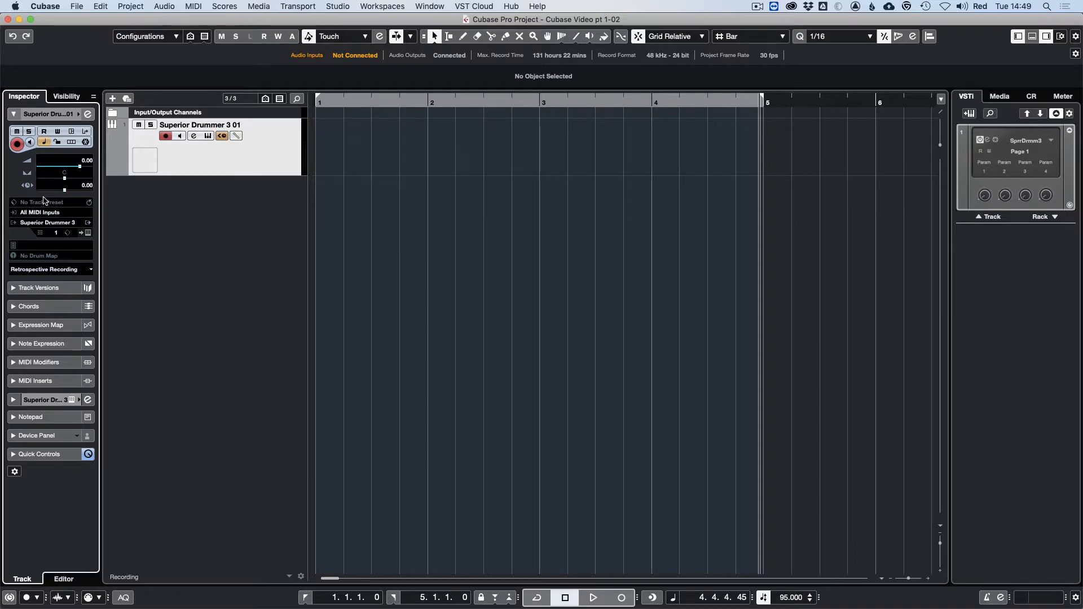
- Switch to Logic Pro X to examine the Inst 1 channel strip for comparison, and return to Cubase
key(super+Tab)
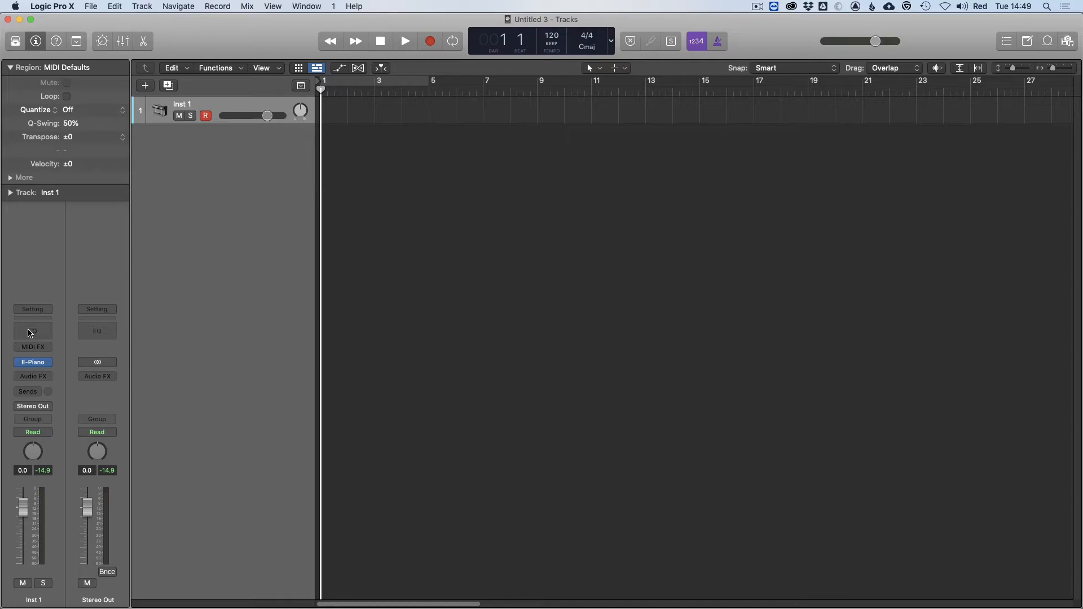
mouse_move(40, 366)
key(super+Tab)
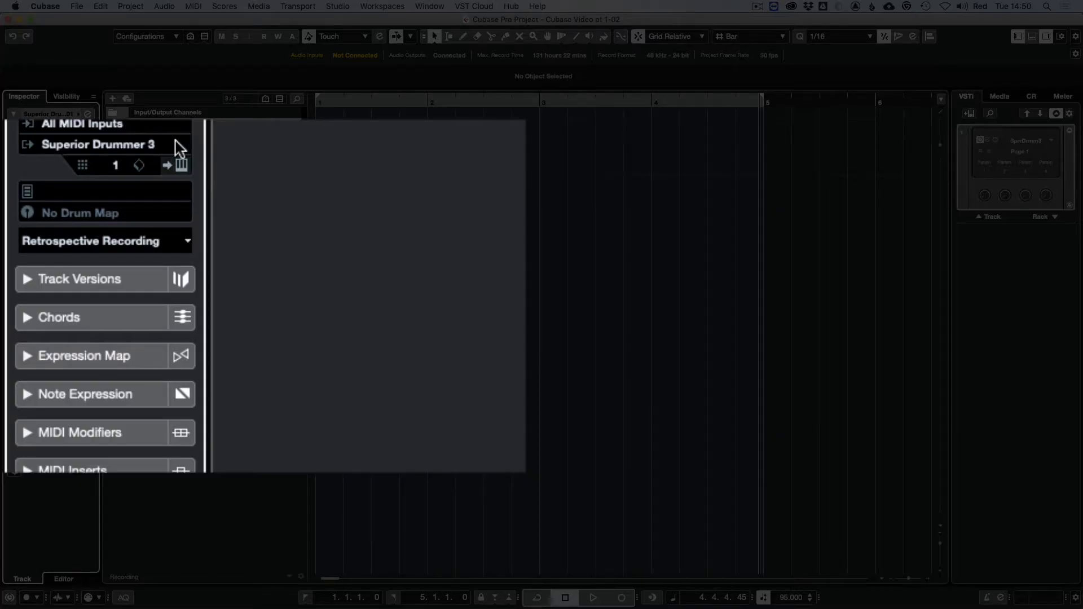
- View the output options of the Superior Drummer 3 track and expand its audio channel's fader section in the Inspector
click(182, 145)
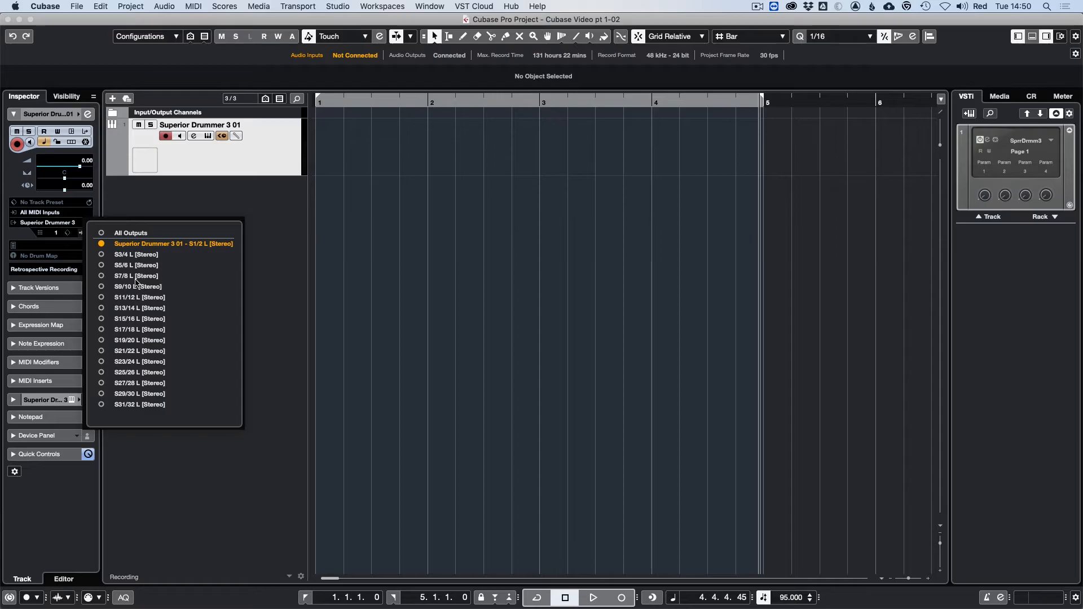
click(154, 204)
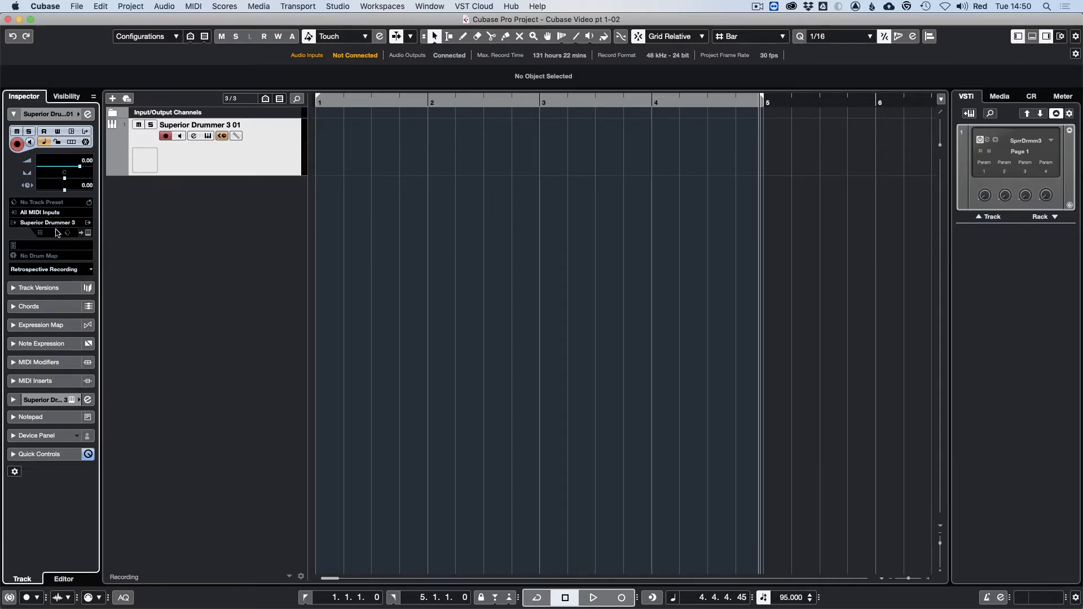
click(14, 401)
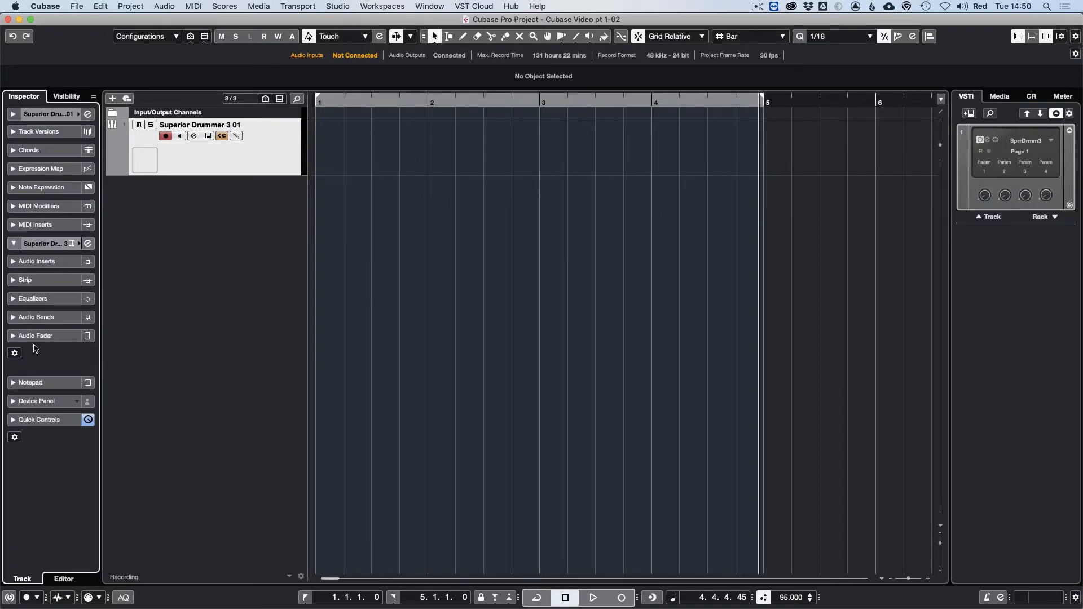
click(13, 336)
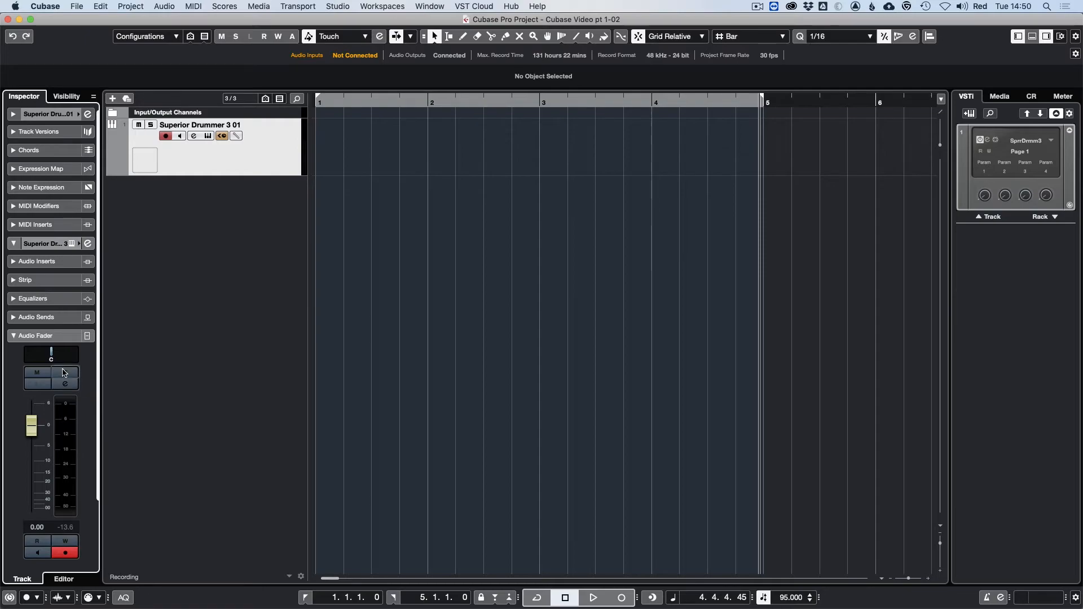
- Examine the Superior Drummer 3 track's channel settings, including the Equalizer view, and close them
click(88, 115)
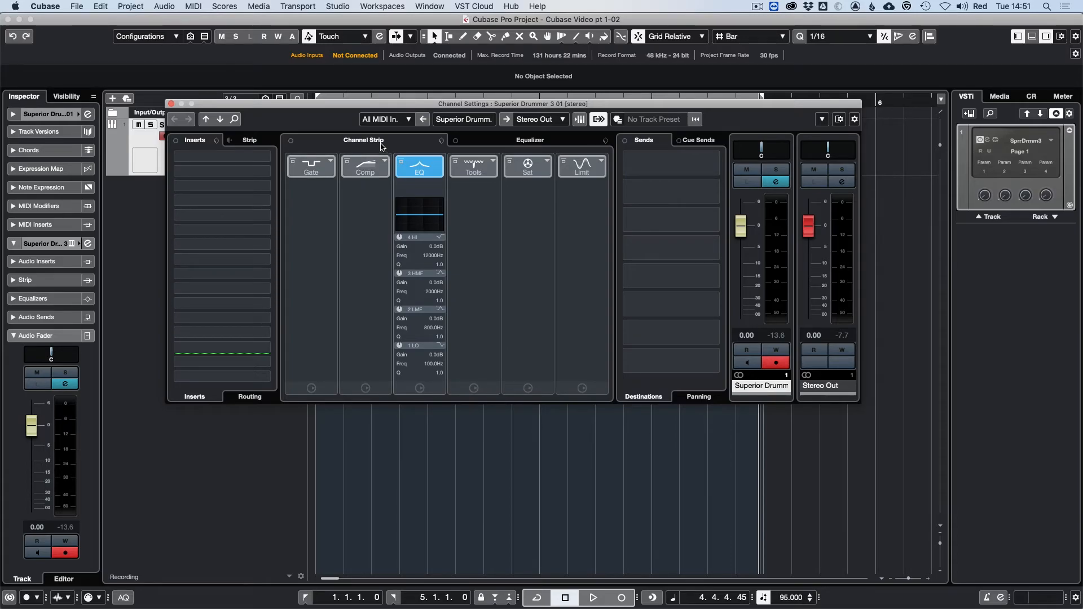
click(500, 146)
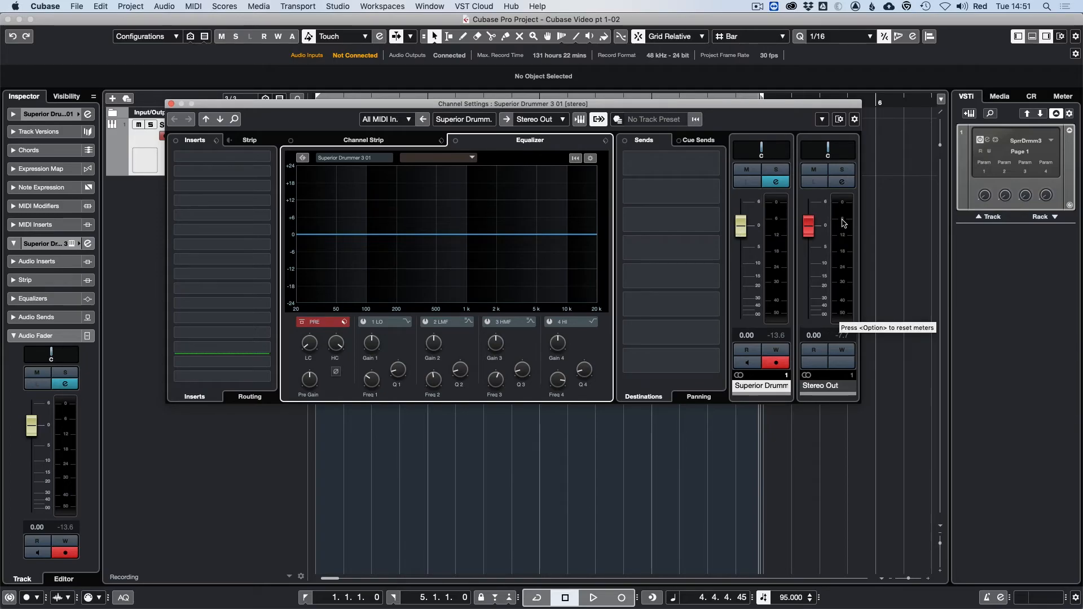
click(172, 104)
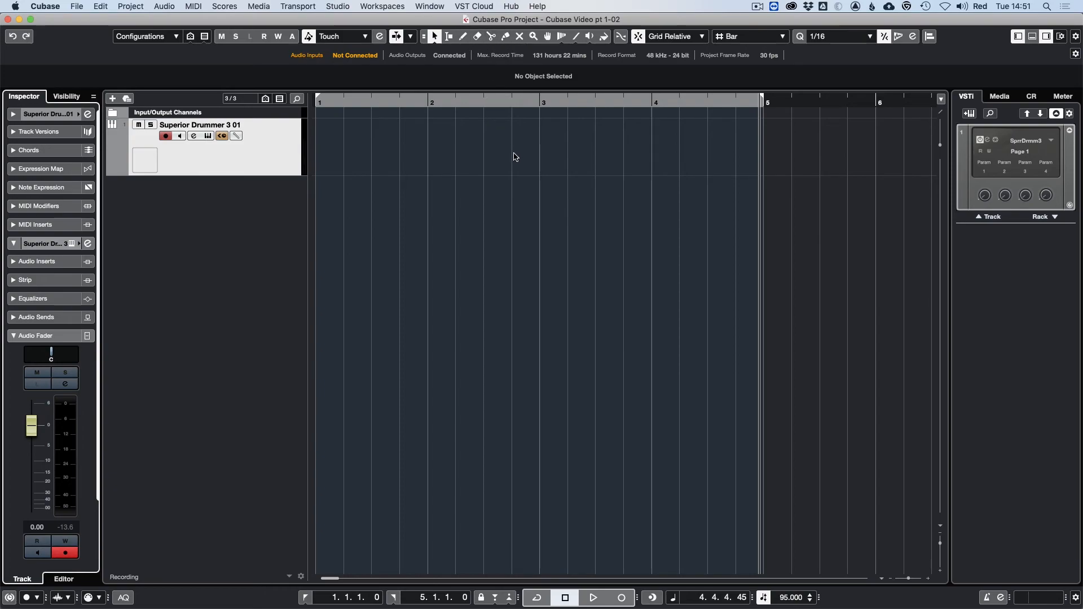
- Display the toolbox in the empty event area and try the Object Selection, Glue and Mute tools
right_click(494, 169)
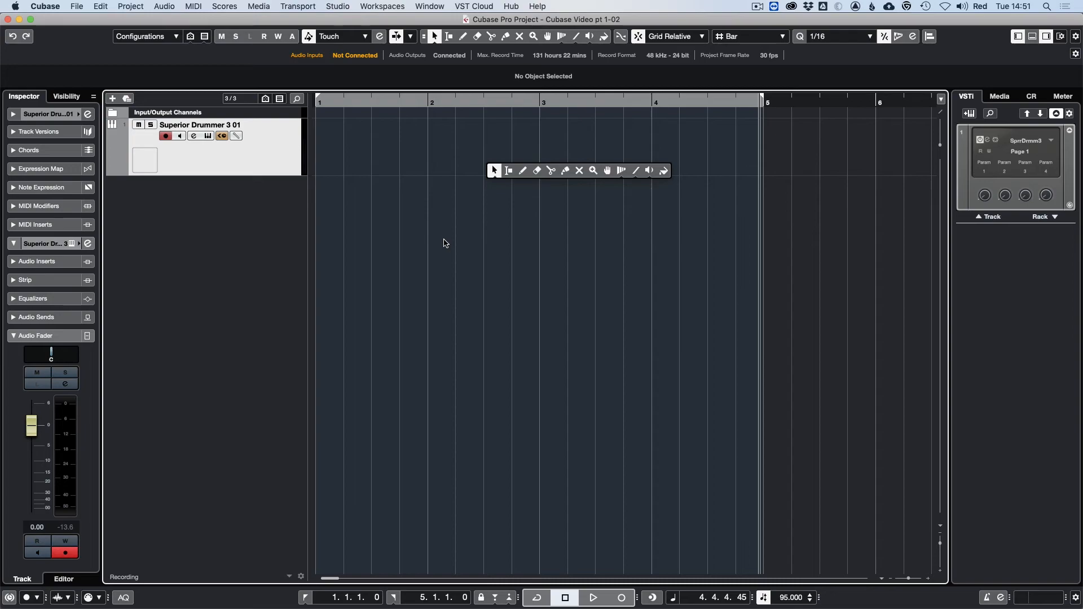
click(472, 253)
key(1)
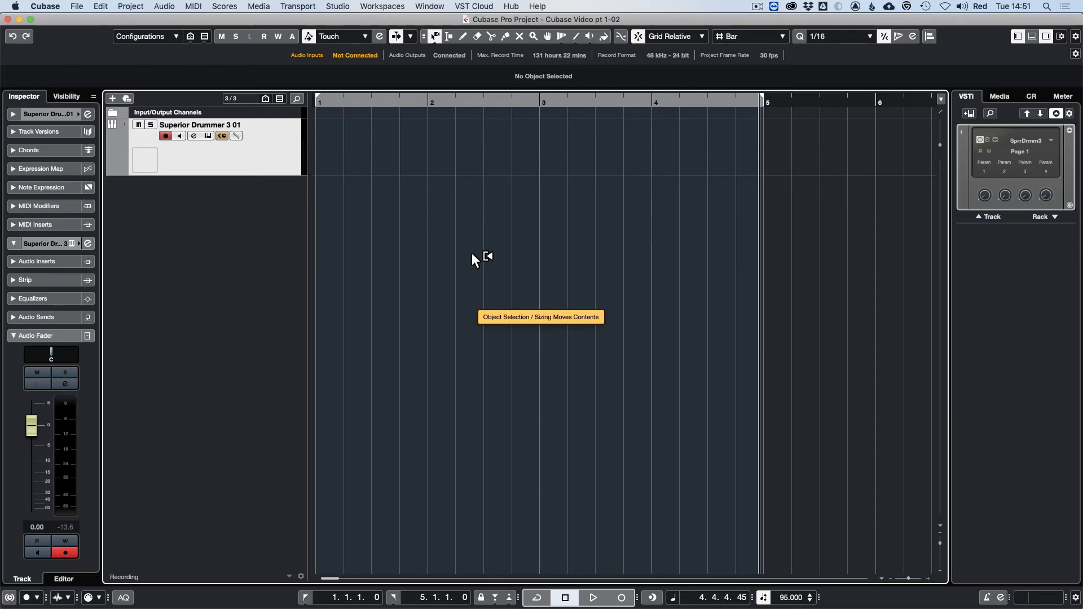
key(4)
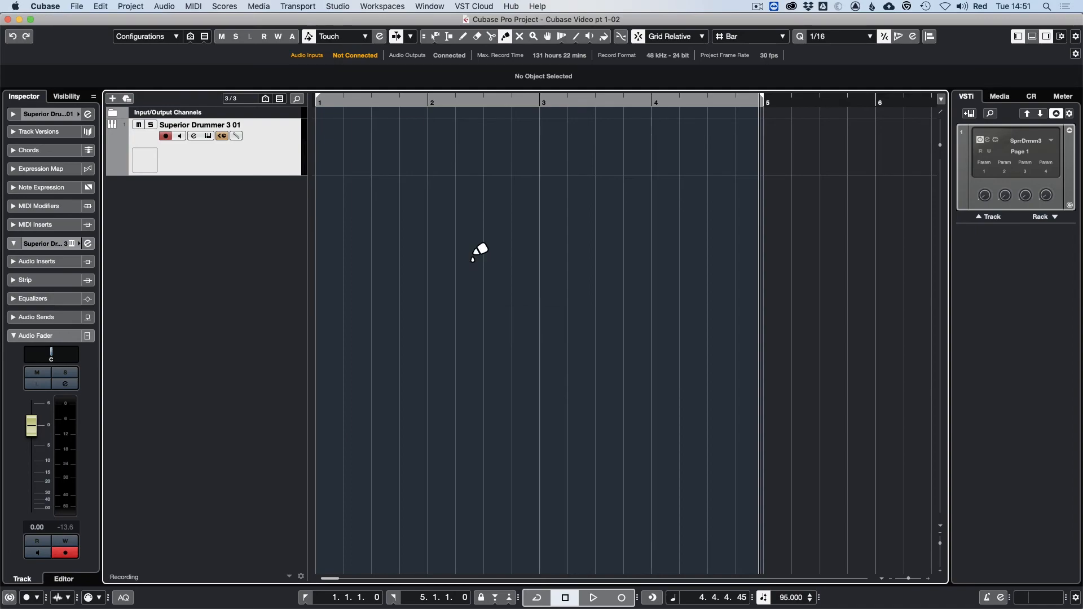
key(5)
key(7)
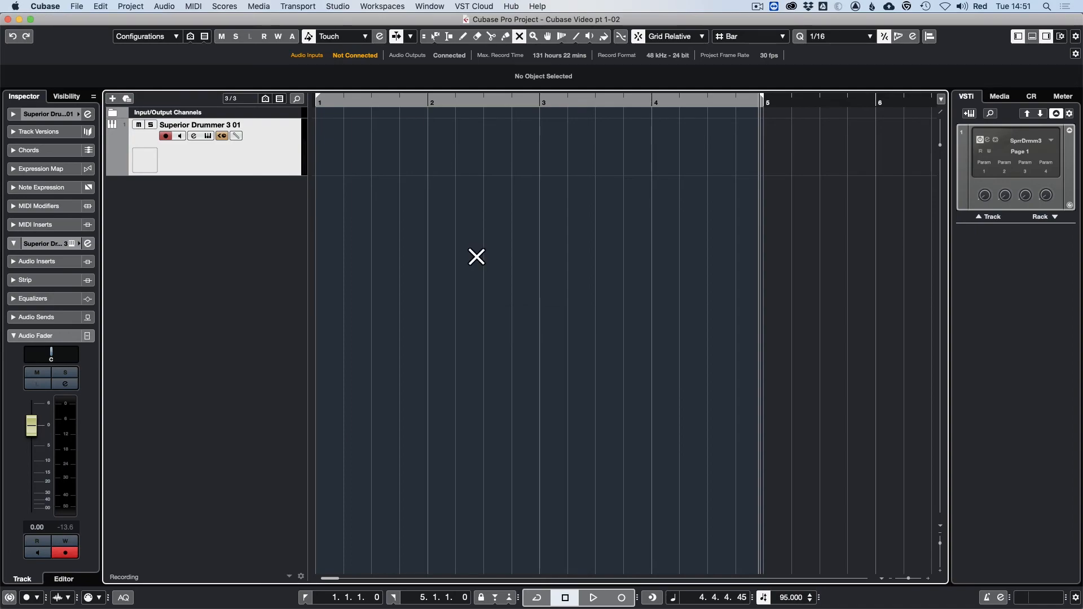
- Switch through the editing tools and activate the Range Selection tool
key(1)
key(2)
key(3)
key(4)
key(5)
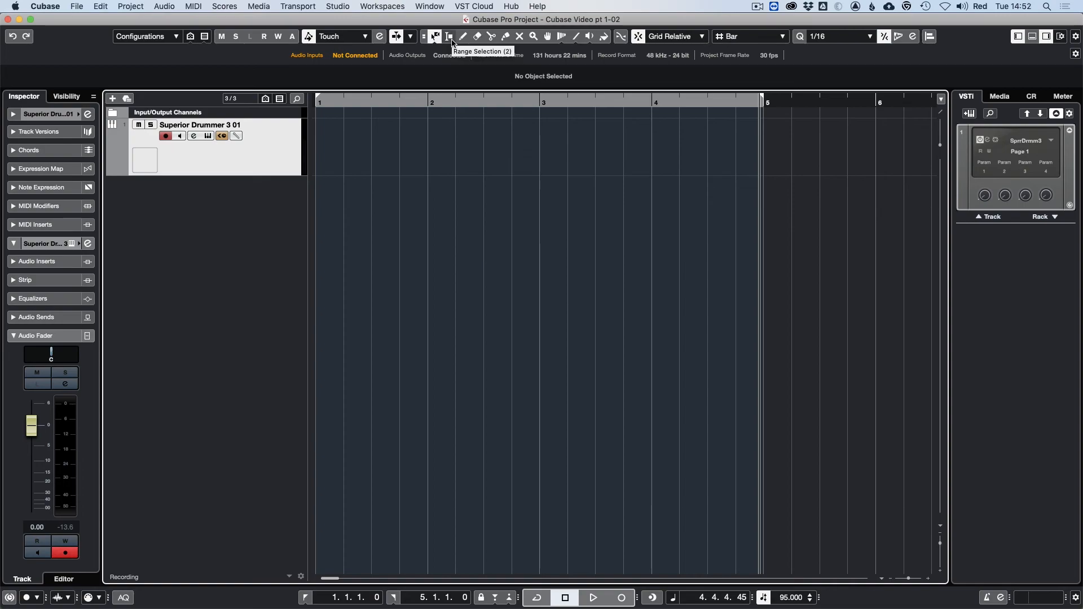
click(453, 42)
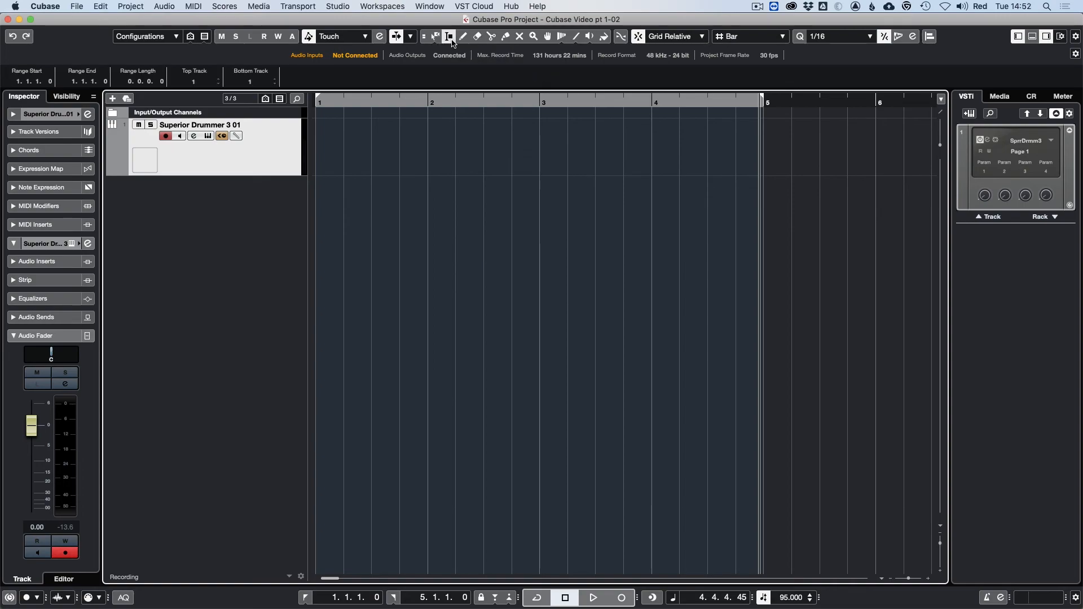